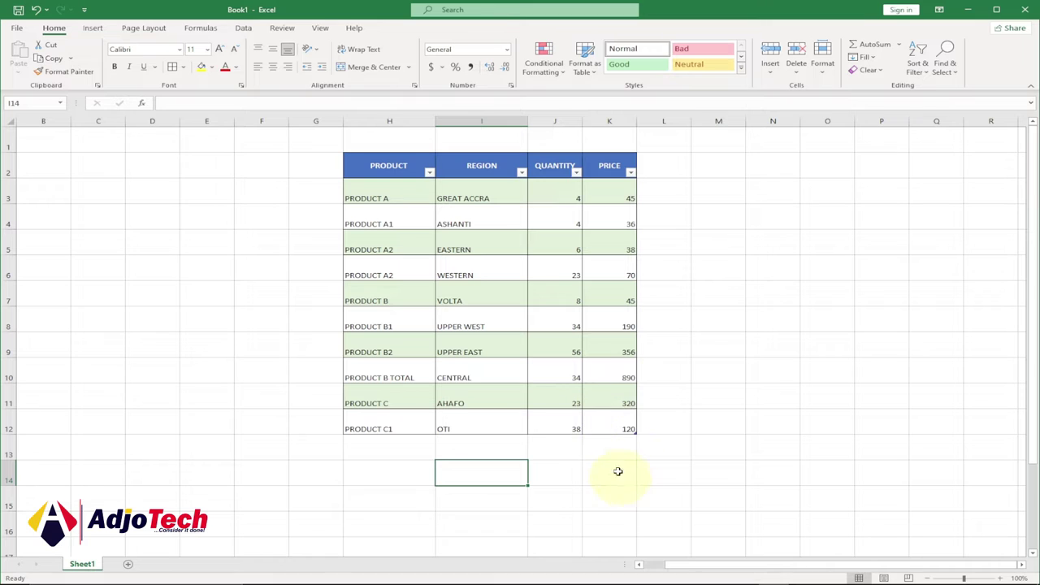
- Start a SUBTOTAL formula in K13, just below the last price
left_click(607, 445)
left_click_drag(1032, 291, 1033, 292)
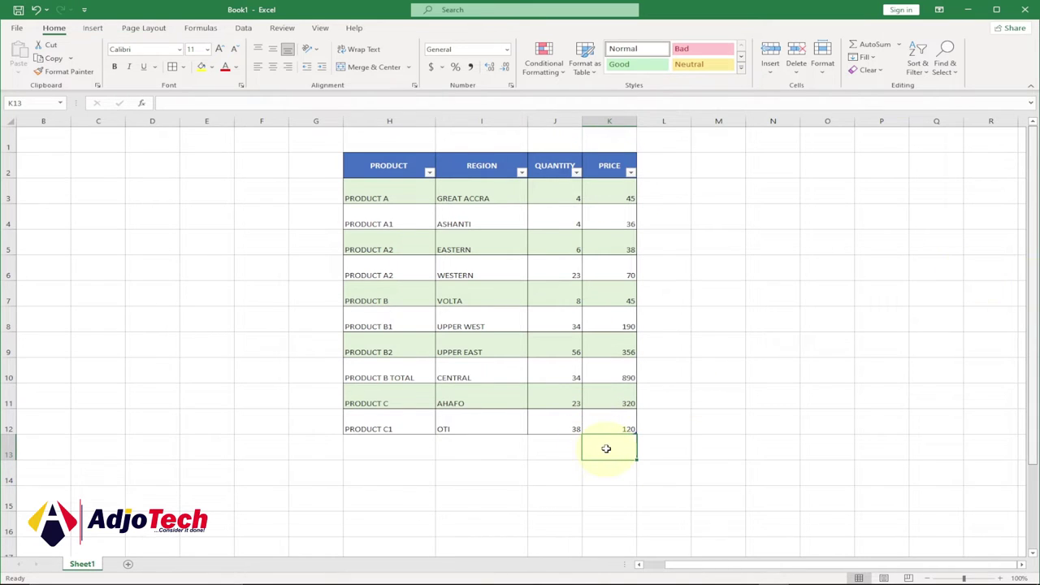
scroll(606, 448, "down", 1)
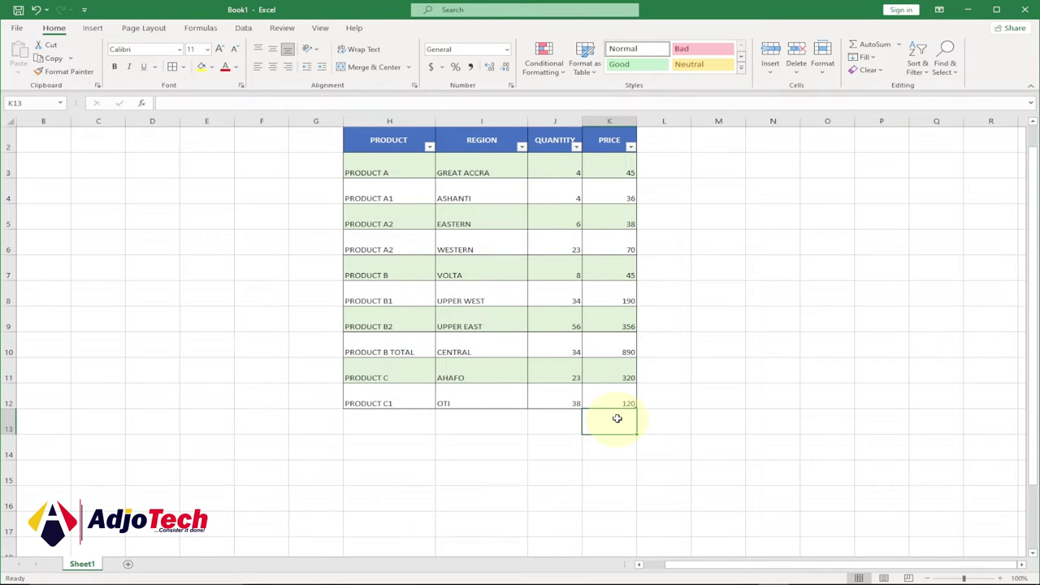
type("sub")
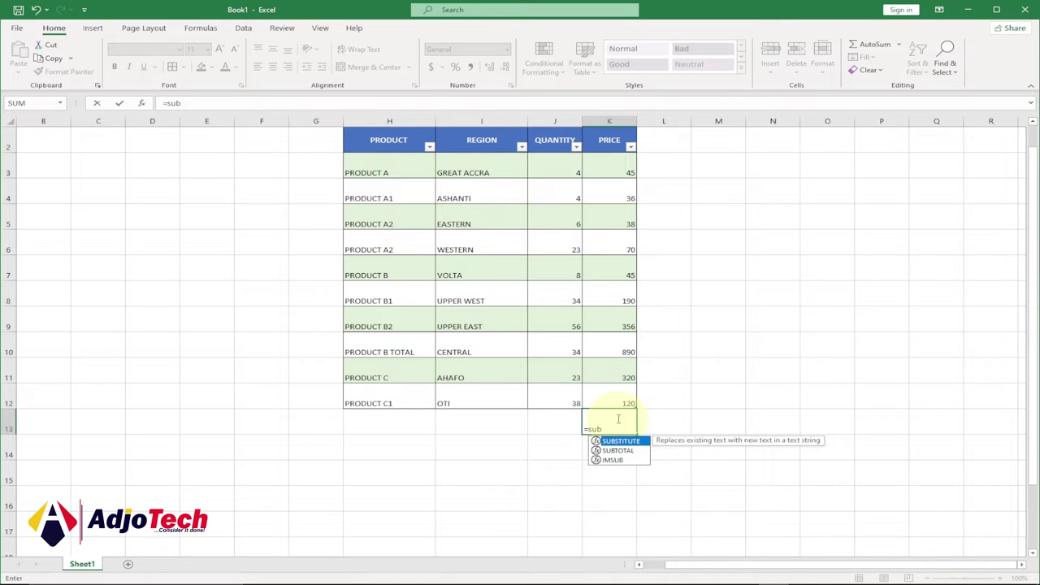
key("Down")
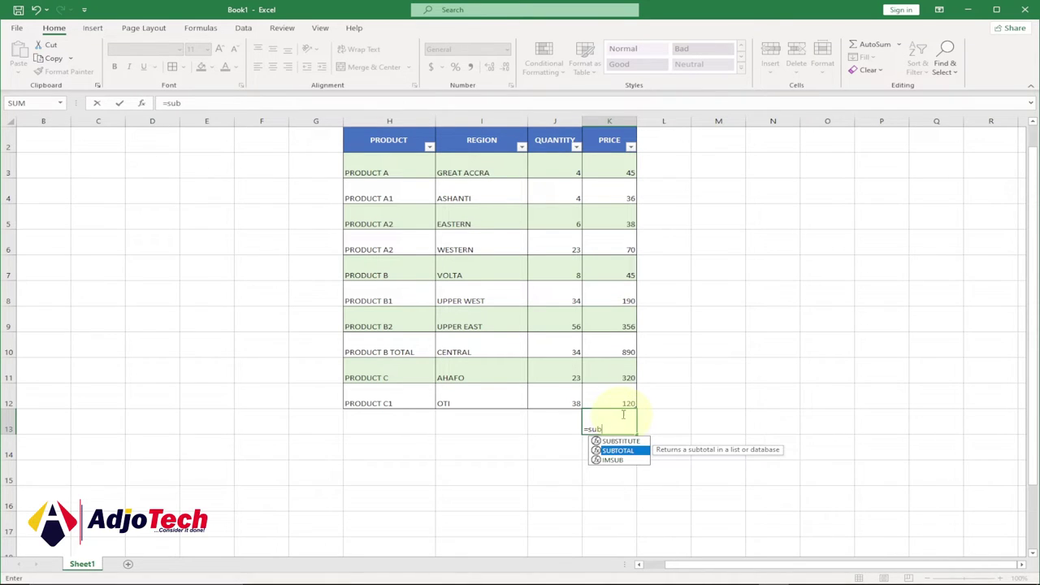
key("Tab")
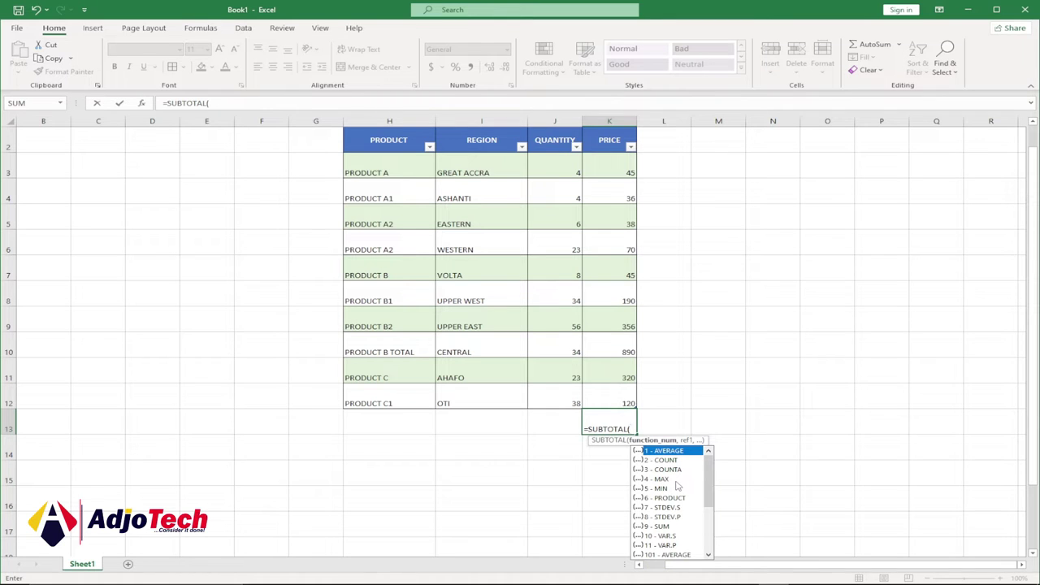
- Insert 9 - SUM as the SUBTOTAL function number
mouse_move(709, 486)
left_mouse_down()
mouse_move(709, 538)
mouse_move(708, 486)
left_mouse_up()
left_click_drag(708, 490, 692, 482)
left_click(668, 527)
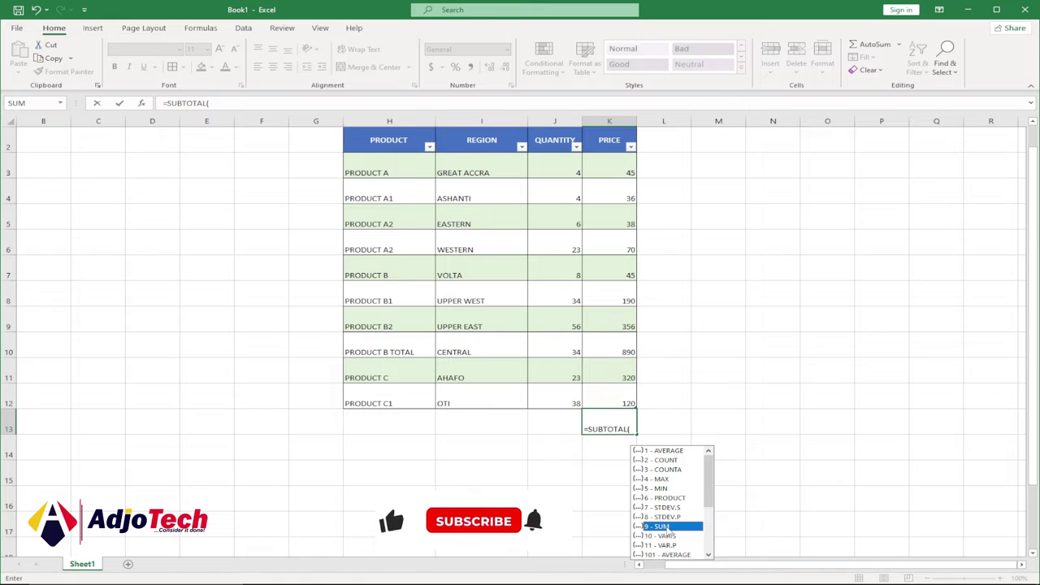
double_click(668, 526)
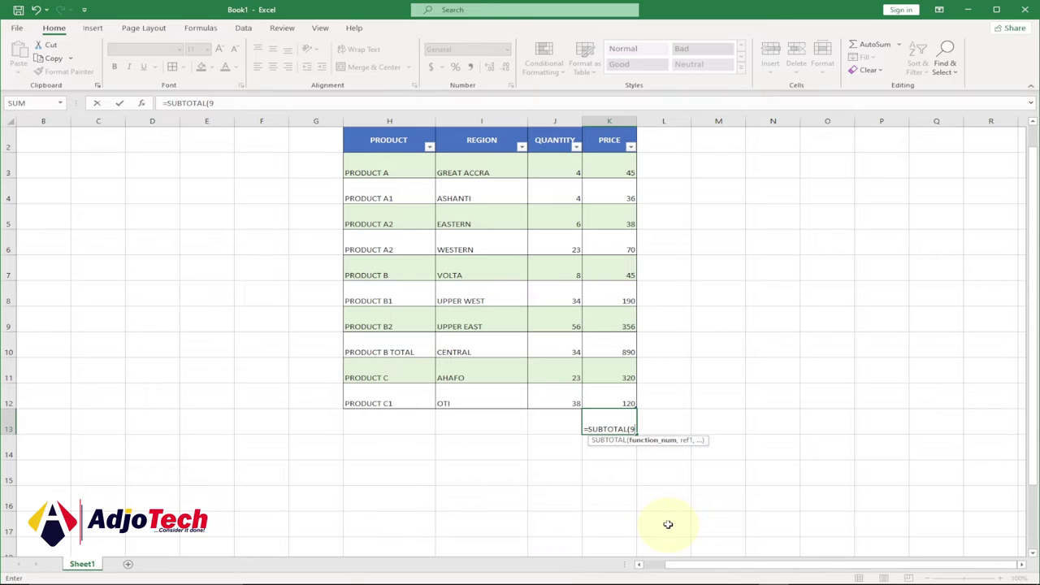
- Finish the formula as =SUBTOTAL(9,Table1[PRICE]) over K3:K12, giving a 2110 total
type(",")
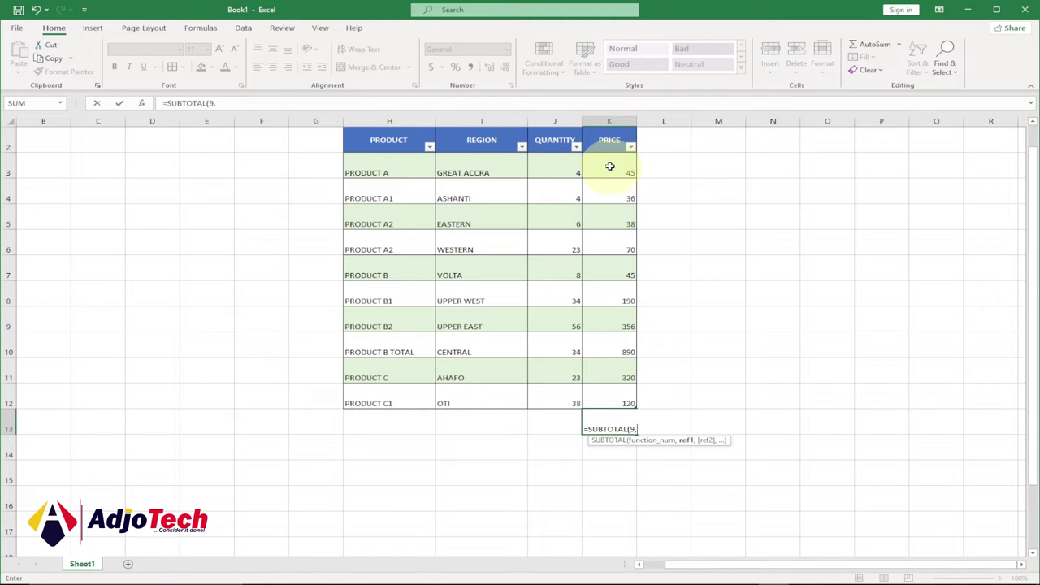
left_click_drag(609, 165, 614, 404)
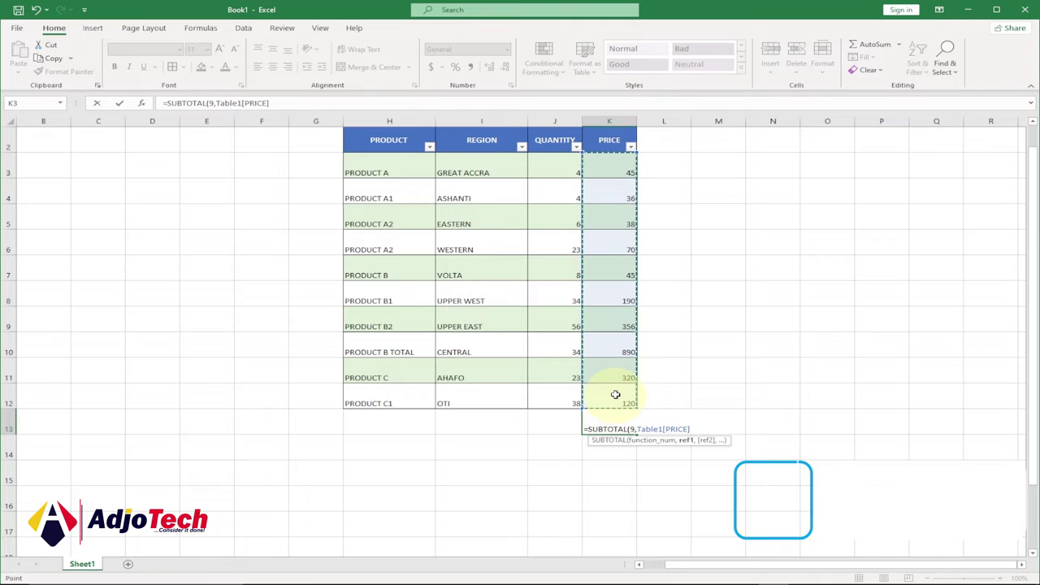
type(")")
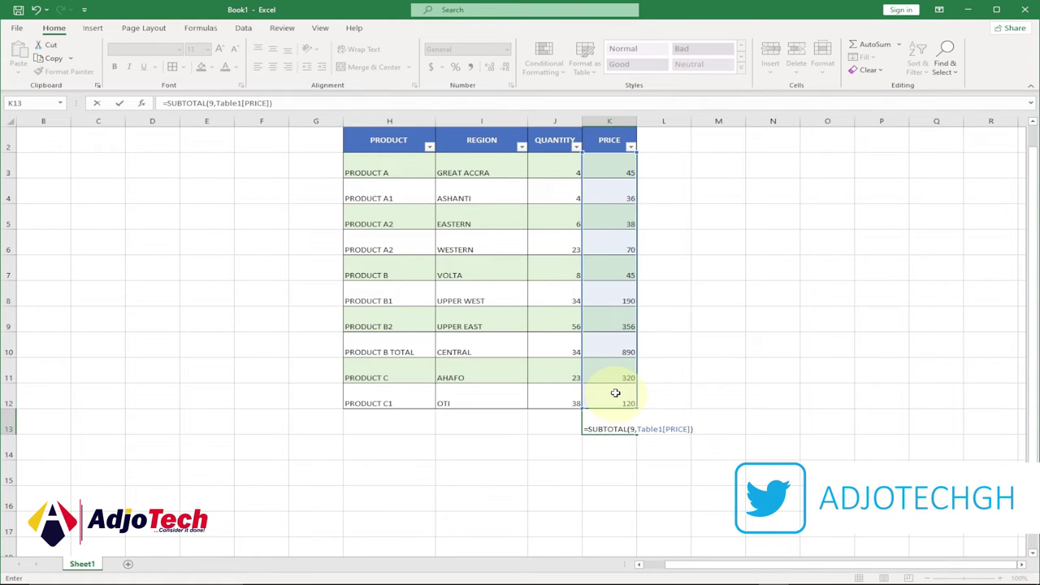
key("Return")
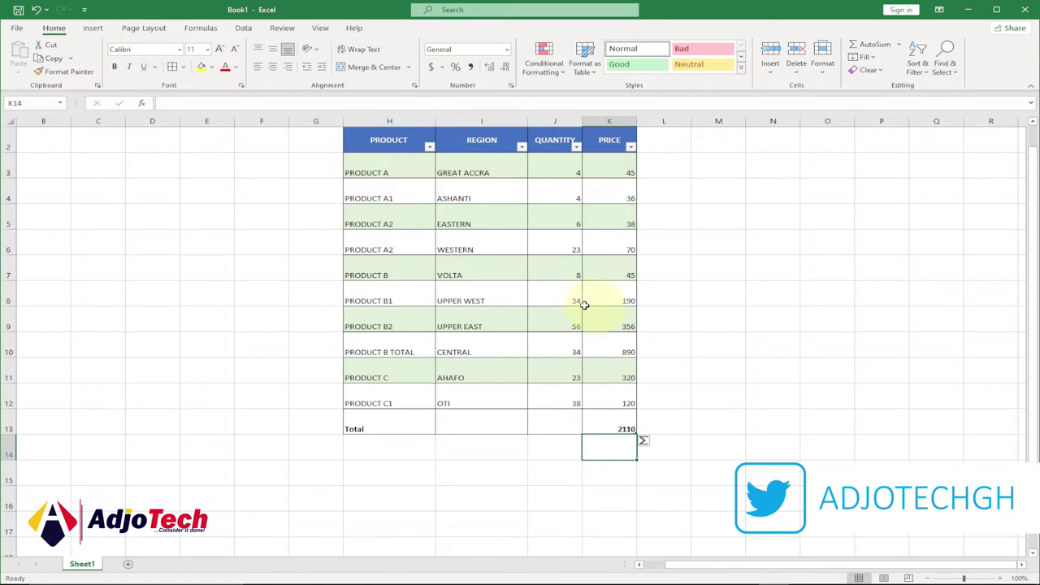
- Hide table rows 5–8, then select the total cell K13
left_click_drag(5, 223, 4, 299)
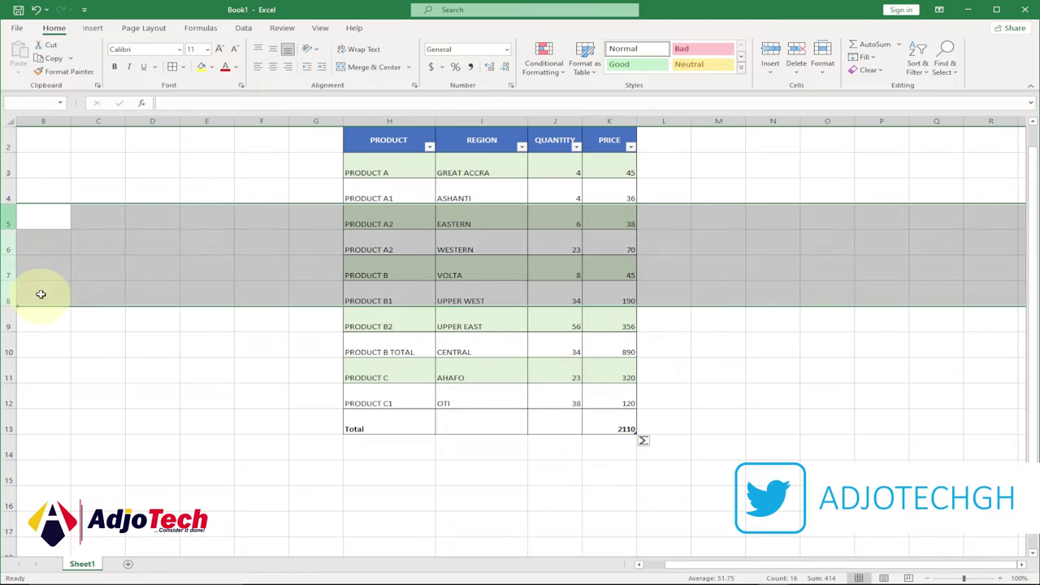
right_click(10, 247)
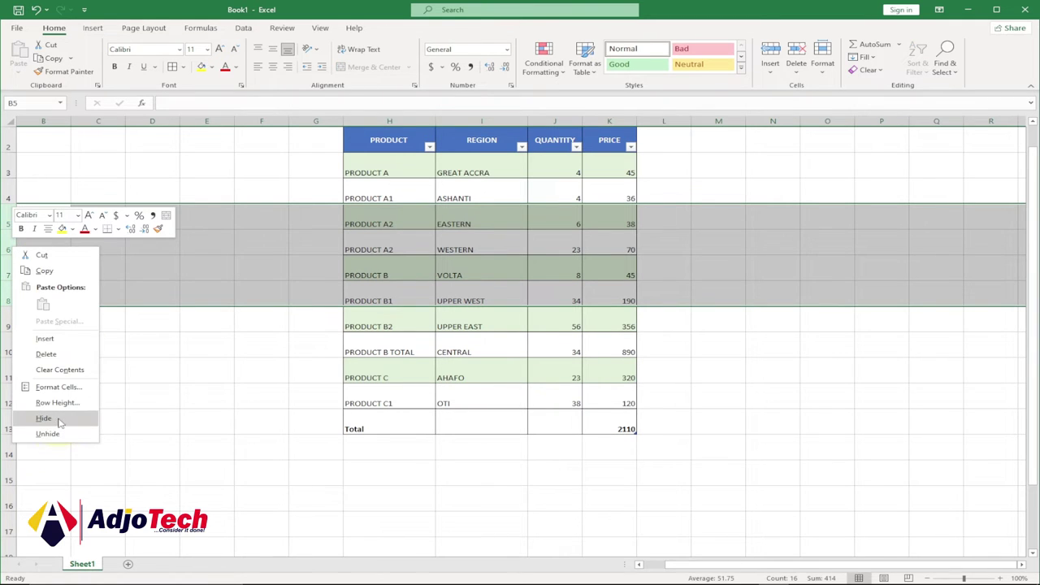
left_click(59, 419)
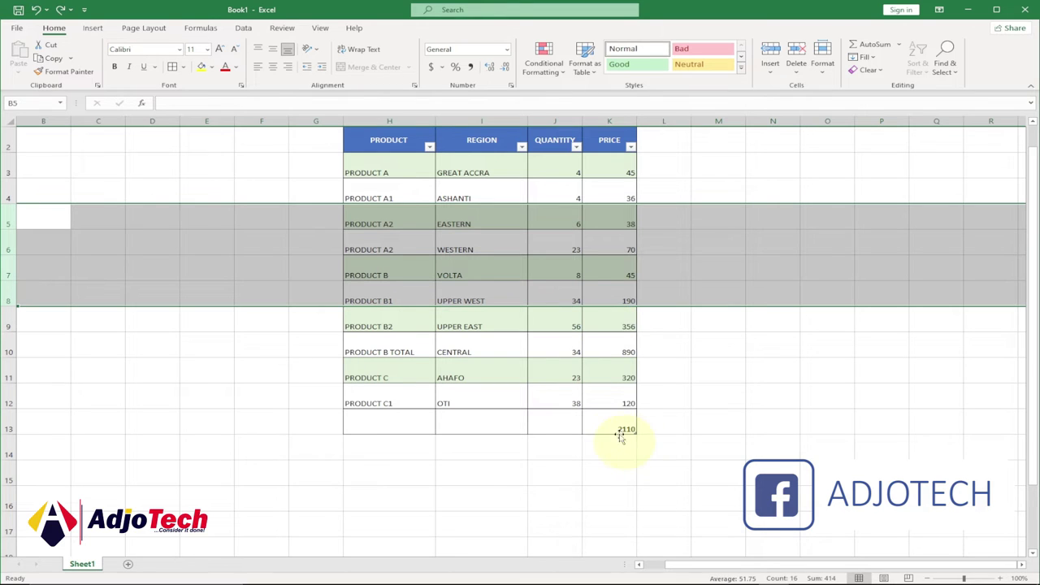
left_click(619, 429)
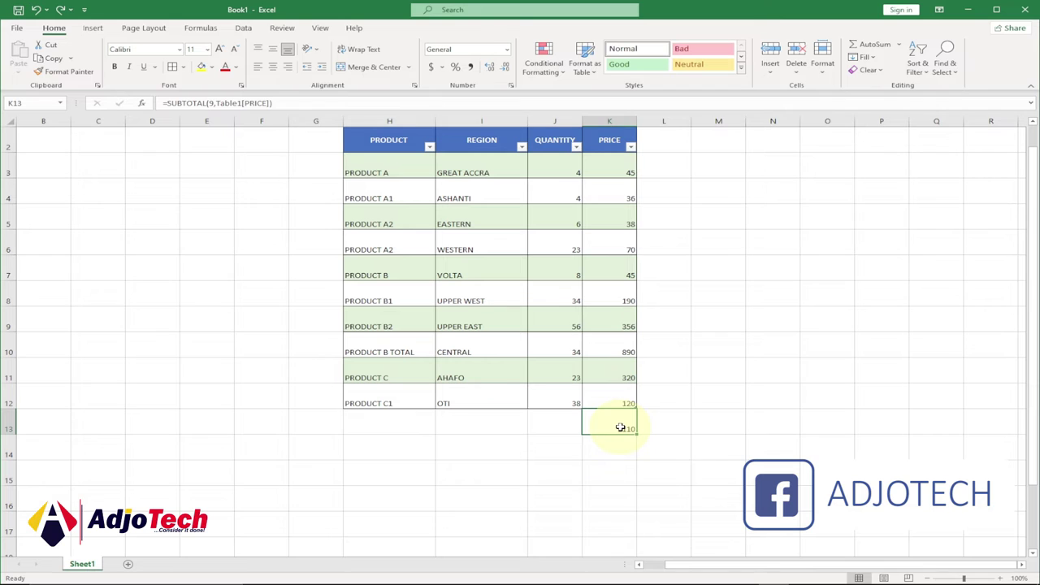
- Restart K13 as =SUBTOTAL with 109 - SUM so hidden rows are ignored
double_click(619, 427)
key("Escape")
type("=")
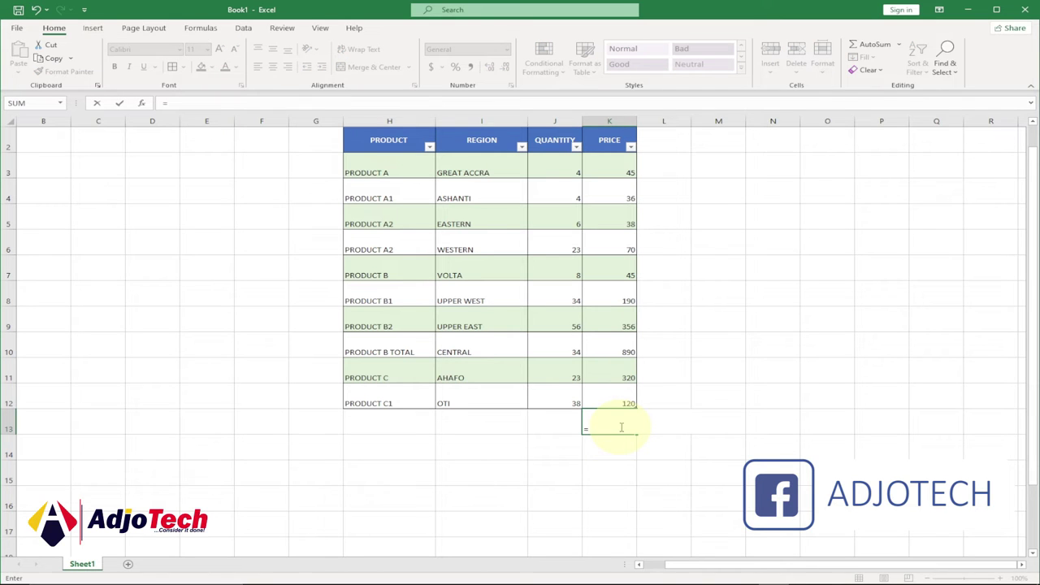
type("sub")
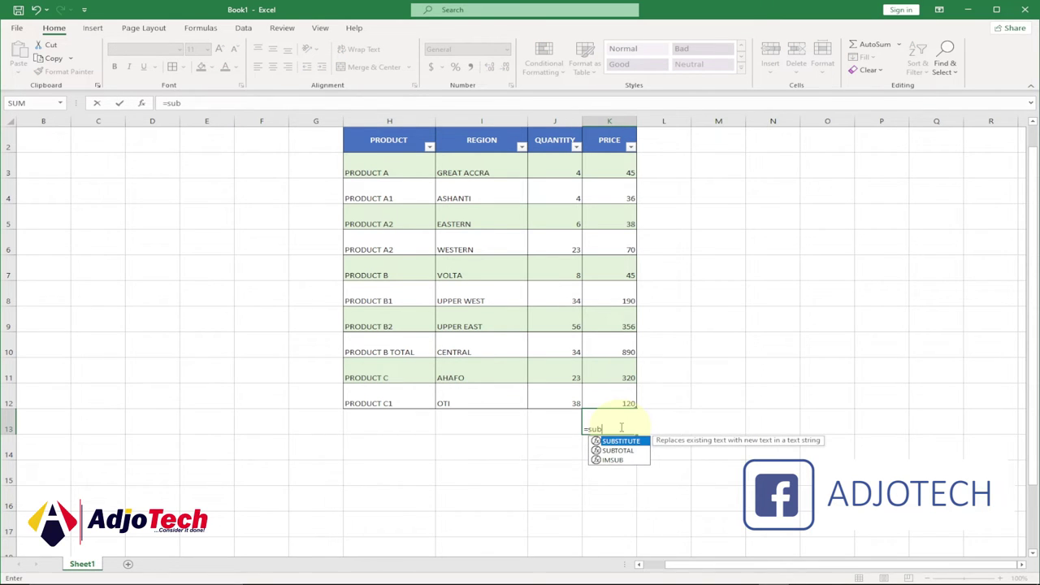
type("t")
key("Tab")
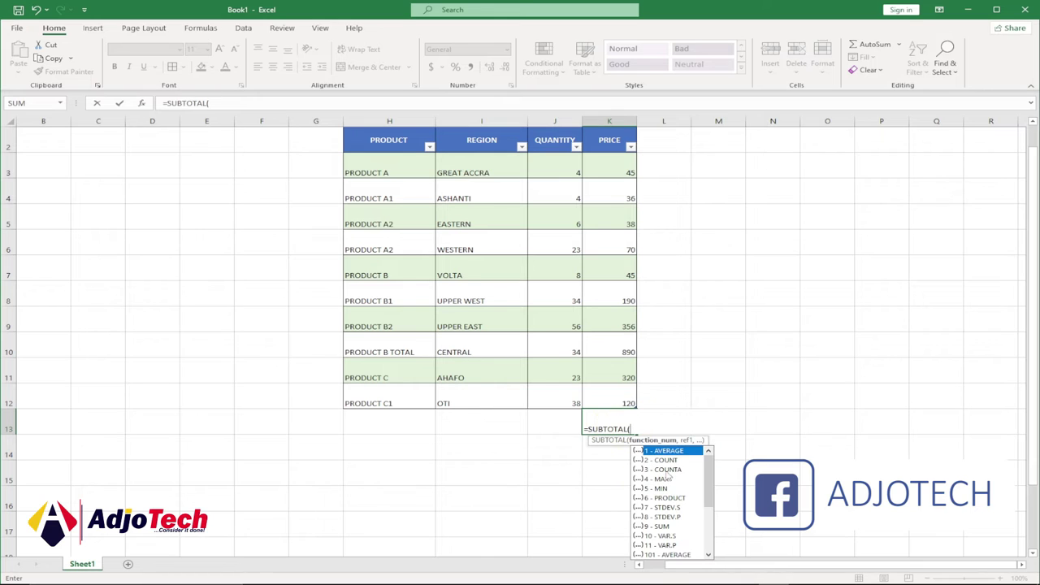
left_click_drag(707, 500, 706, 544)
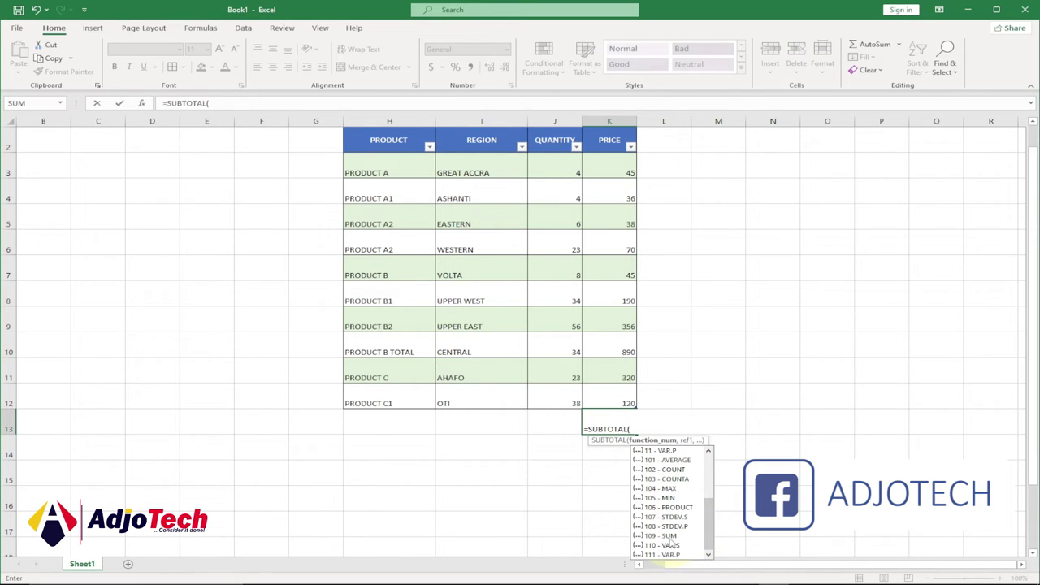
left_click(664, 536)
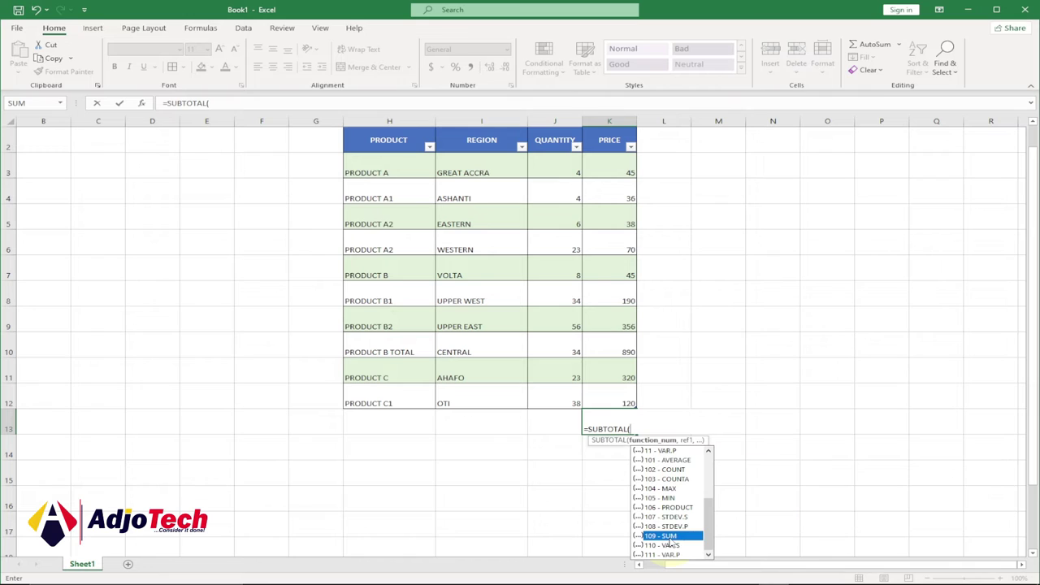
double_click(673, 536)
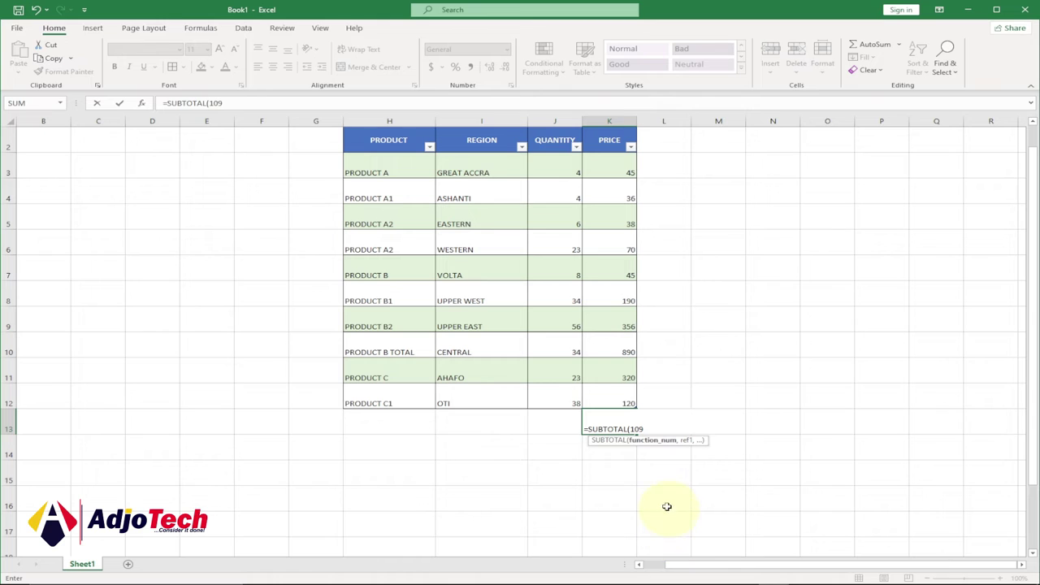
- Complete =SUBTOTAL(109,Table1[PRICE]) over the PRICE column, showing 2110
type(",")
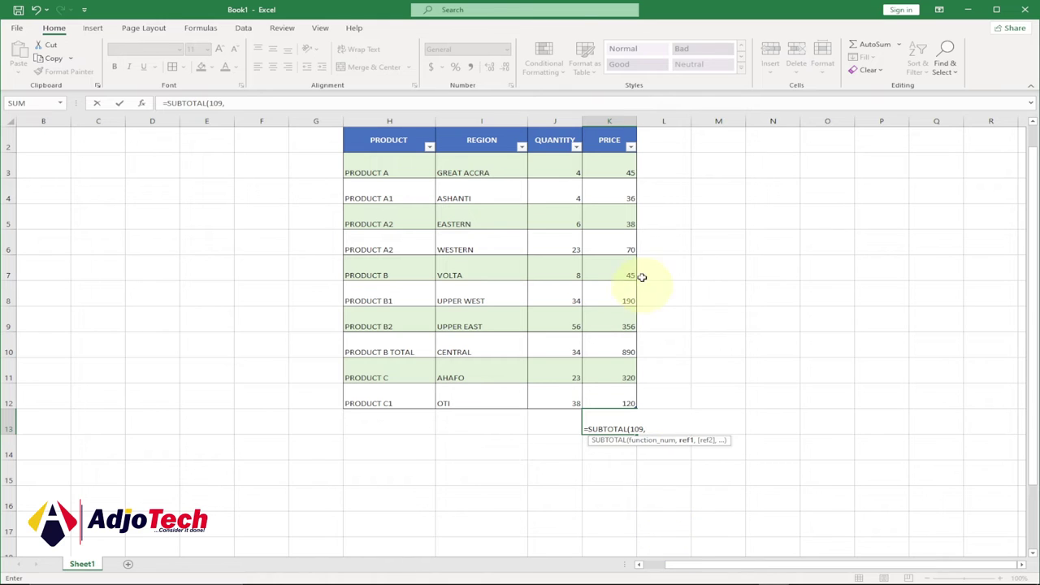
left_click_drag(611, 167, 606, 395)
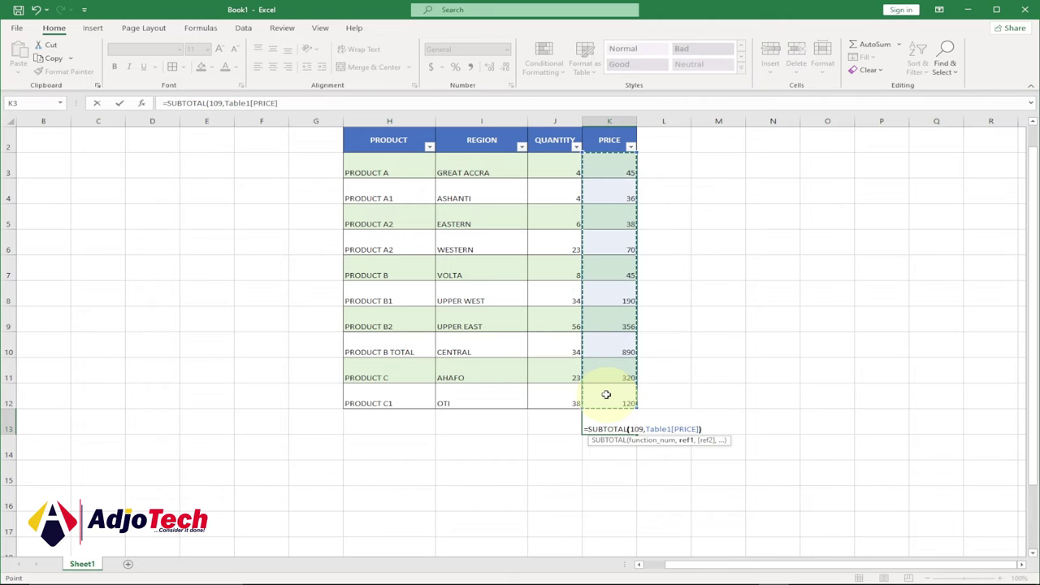
type(")")
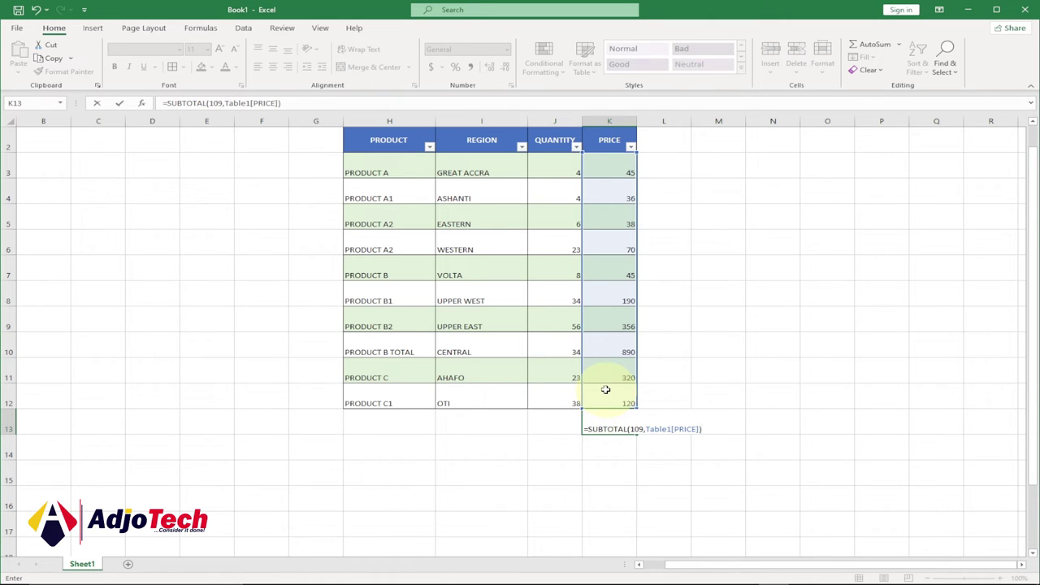
key("Return")
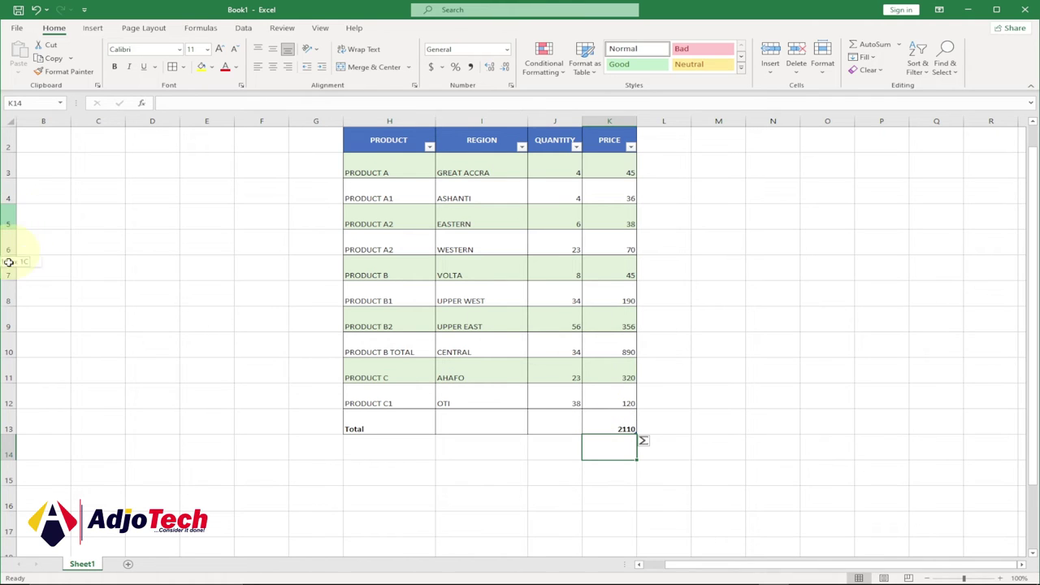
- Hide table rows 5, 6 and 7 so the K13 total reads 1957
left_click_drag(12, 275, 19, 223)
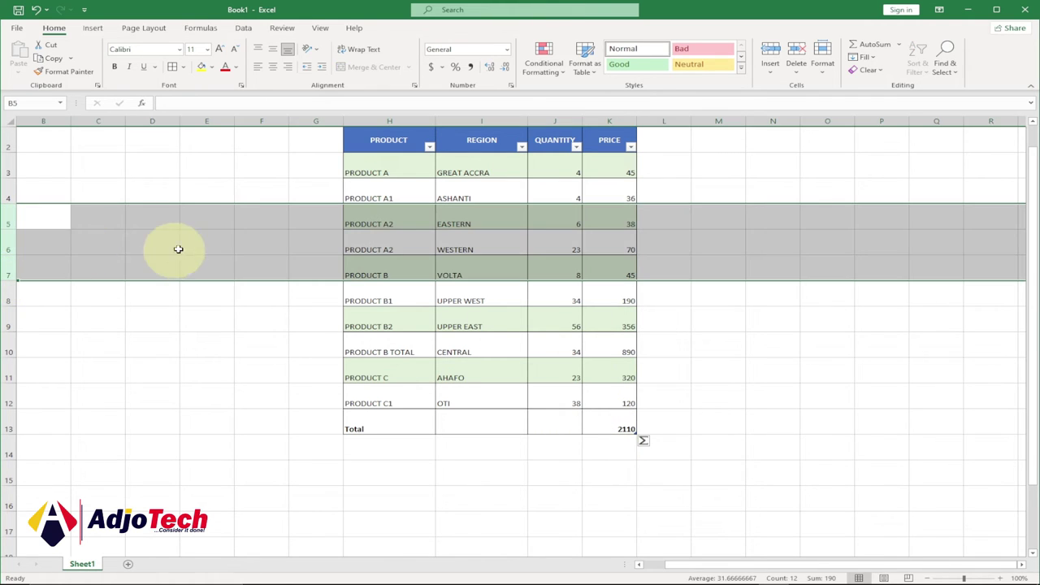
right_click(7, 223)
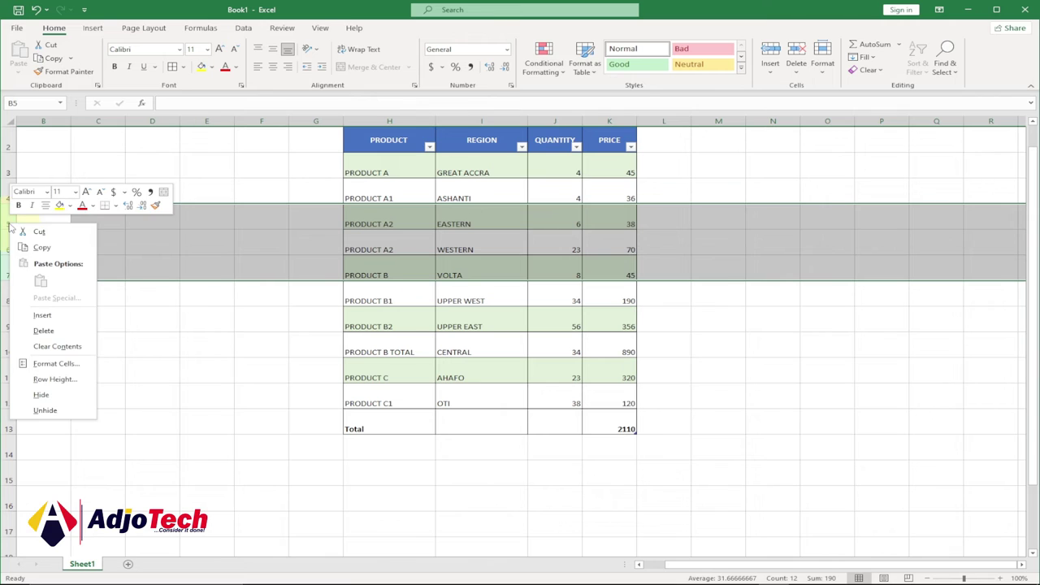
left_click(51, 395)
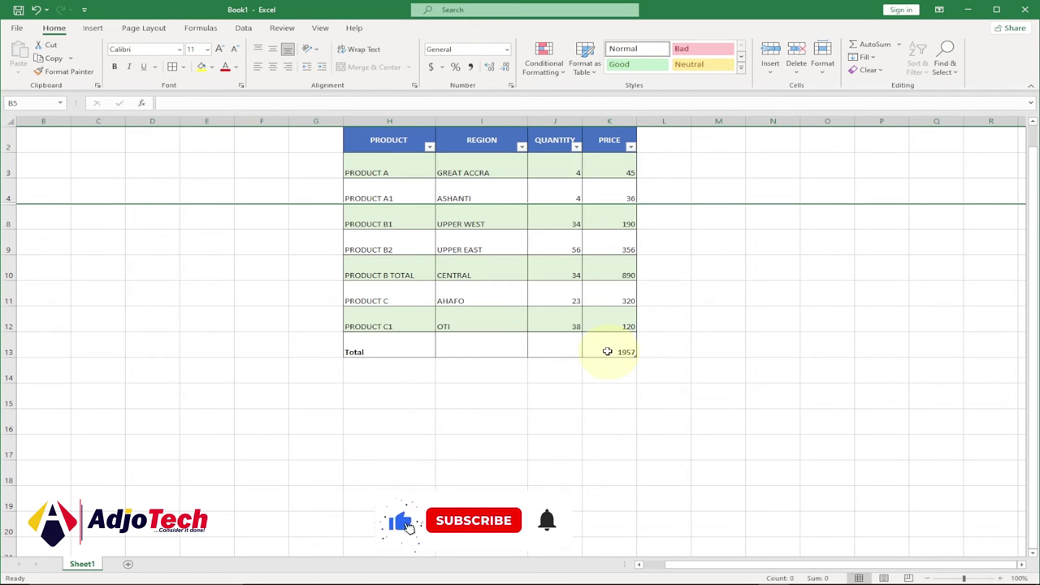
- Switch the K13 total-row function to Average
double_click(610, 351)
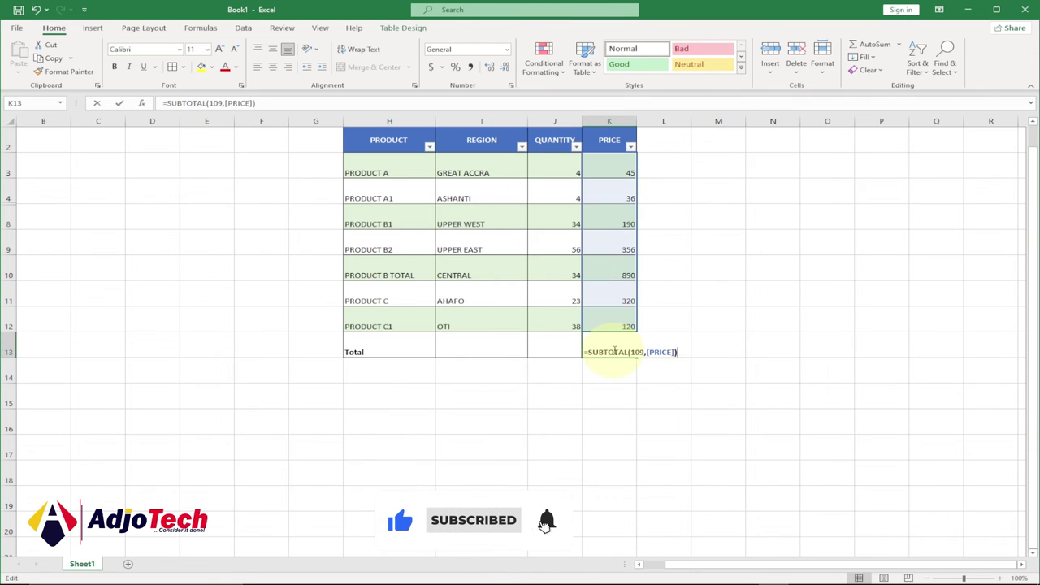
key("Escape")
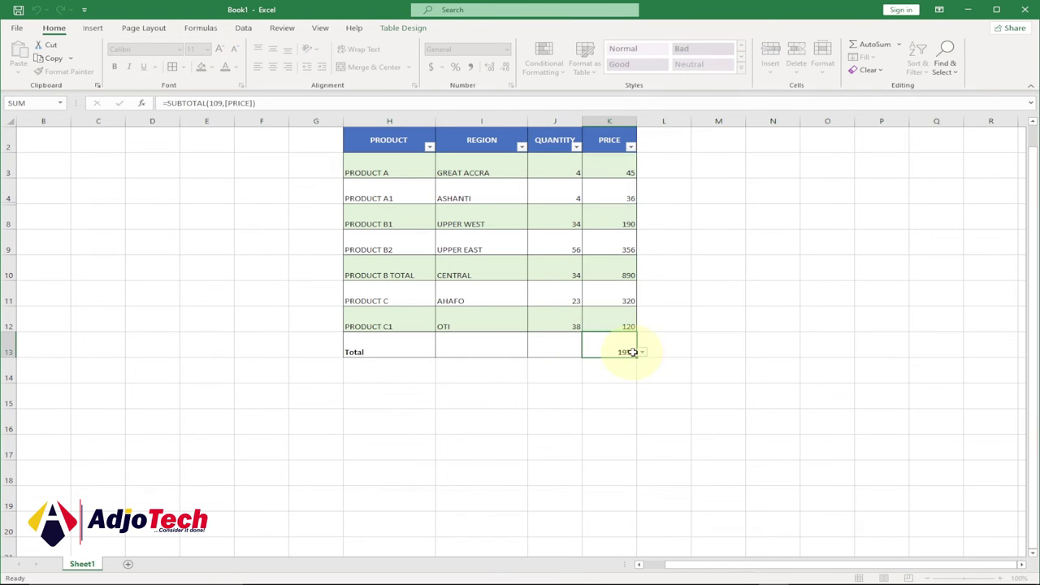
key("Return")
left_click(626, 349)
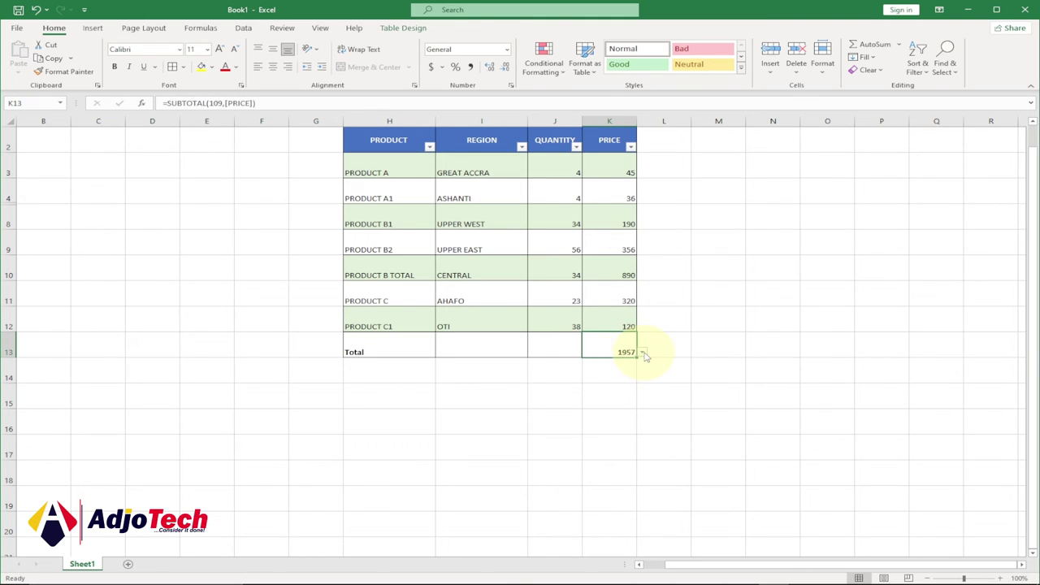
left_click(642, 354)
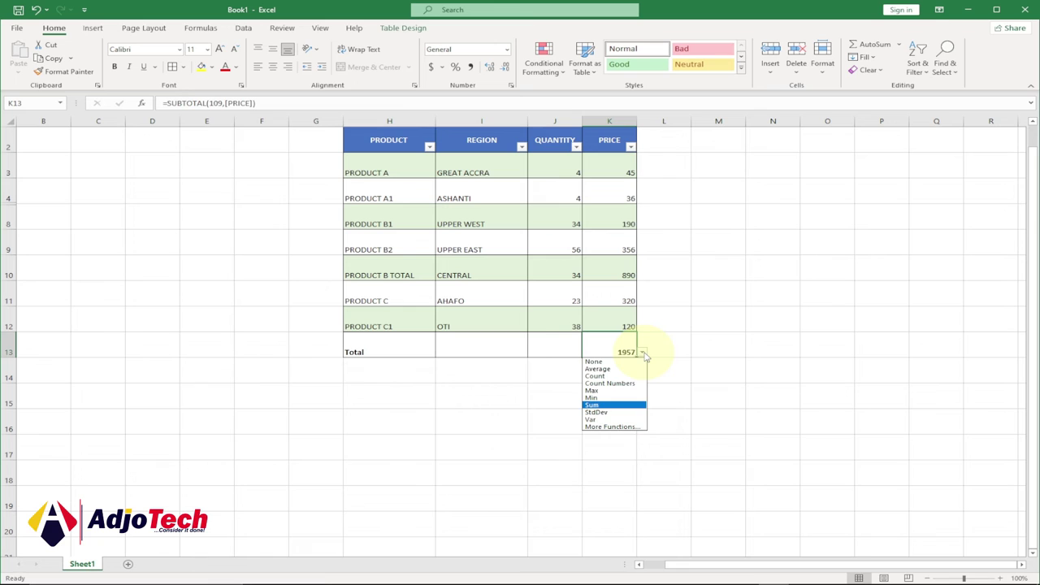
left_click(619, 370)
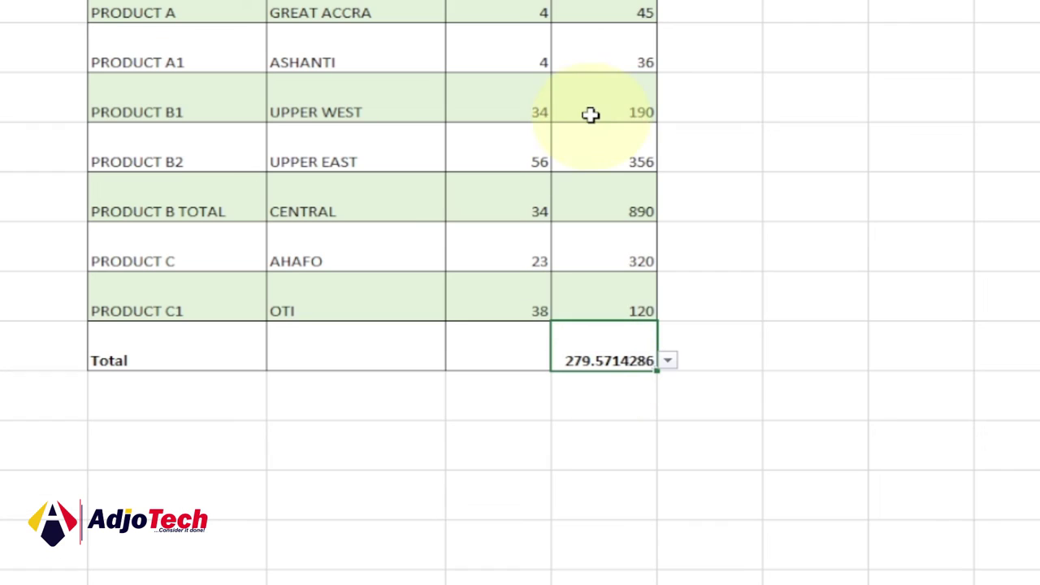
- Try Count for the total, then return it to Sum
left_click(669, 361)
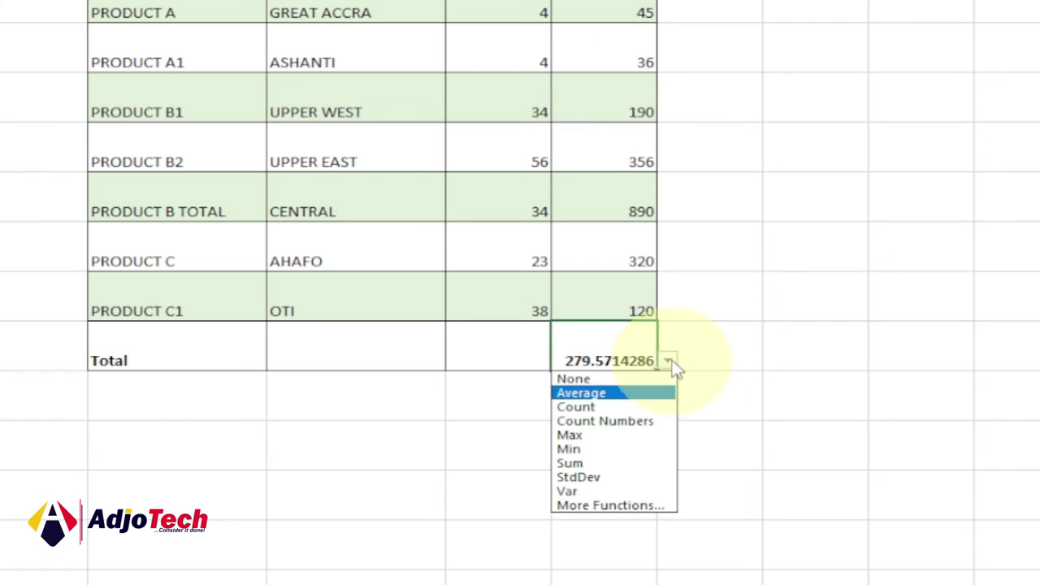
left_click(618, 408)
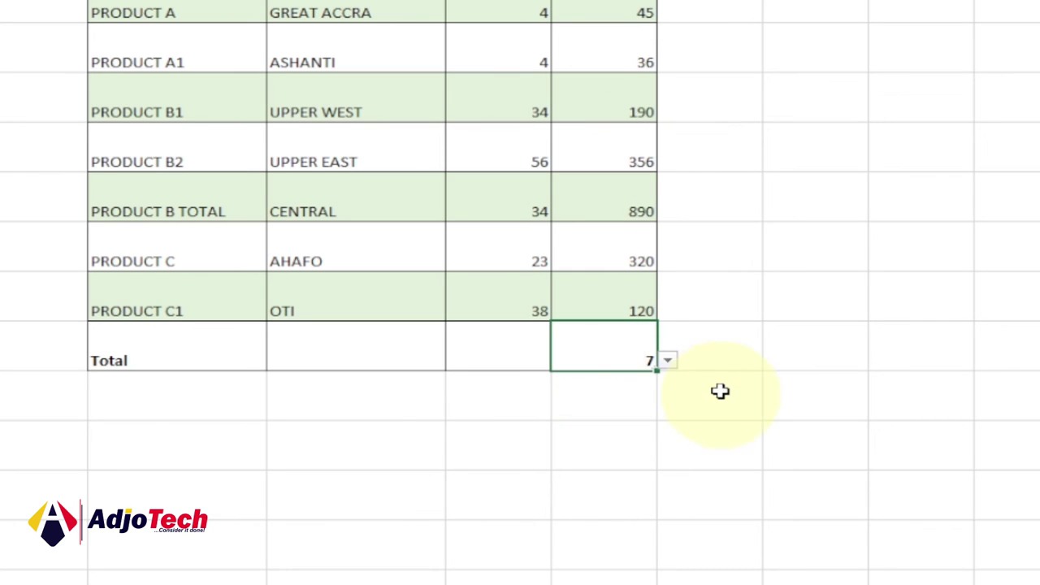
left_click(667, 363)
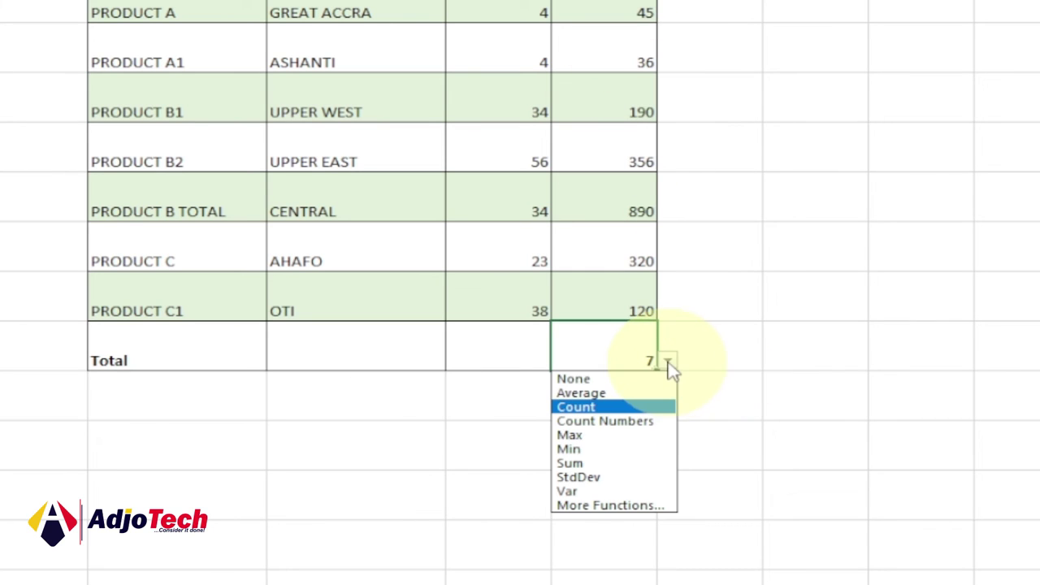
left_click(622, 464)
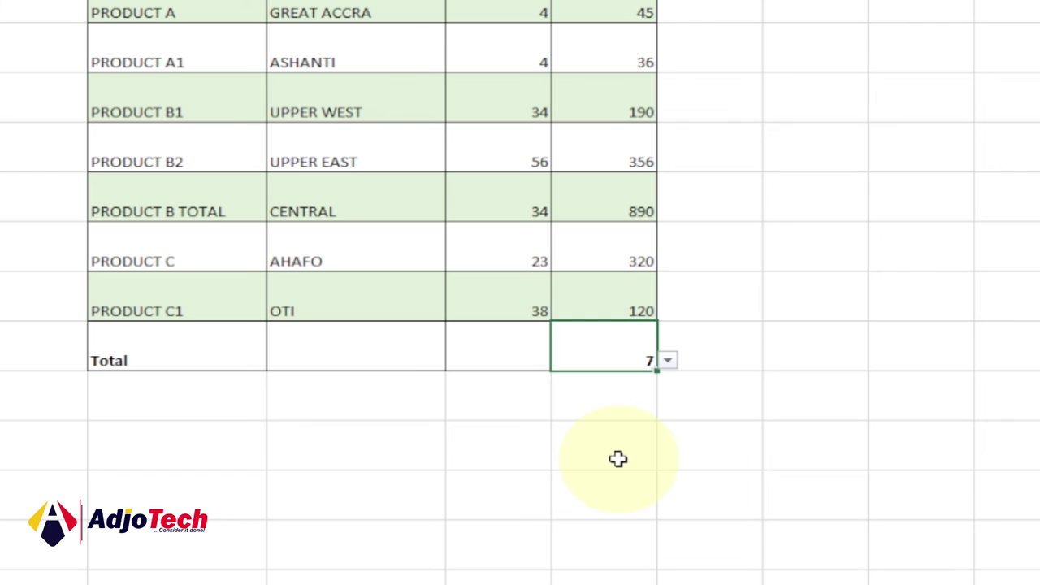
- Set the K13 total to Count Numbers, showing 7
left_click(668, 363)
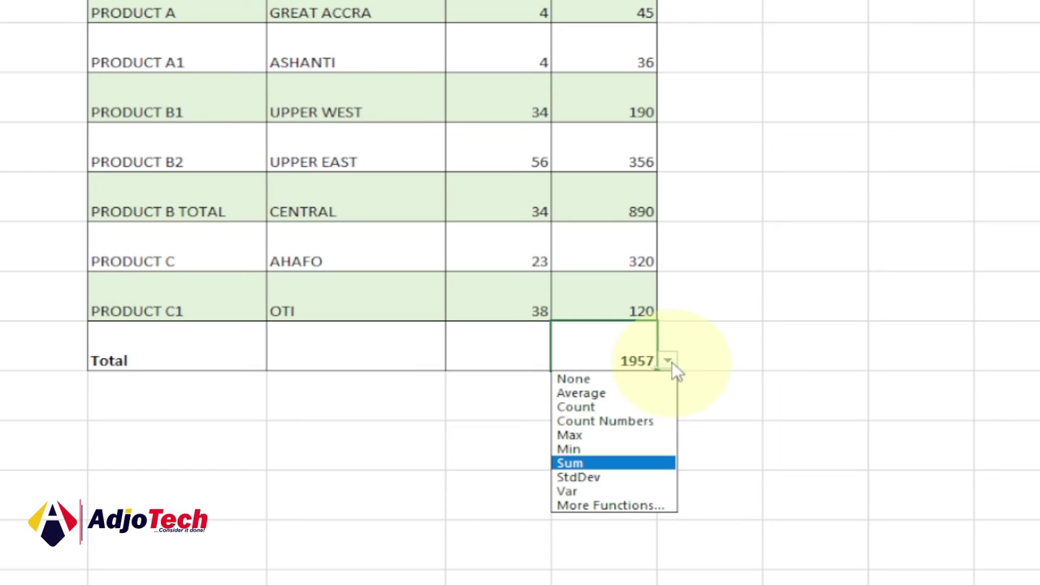
left_click(627, 428)
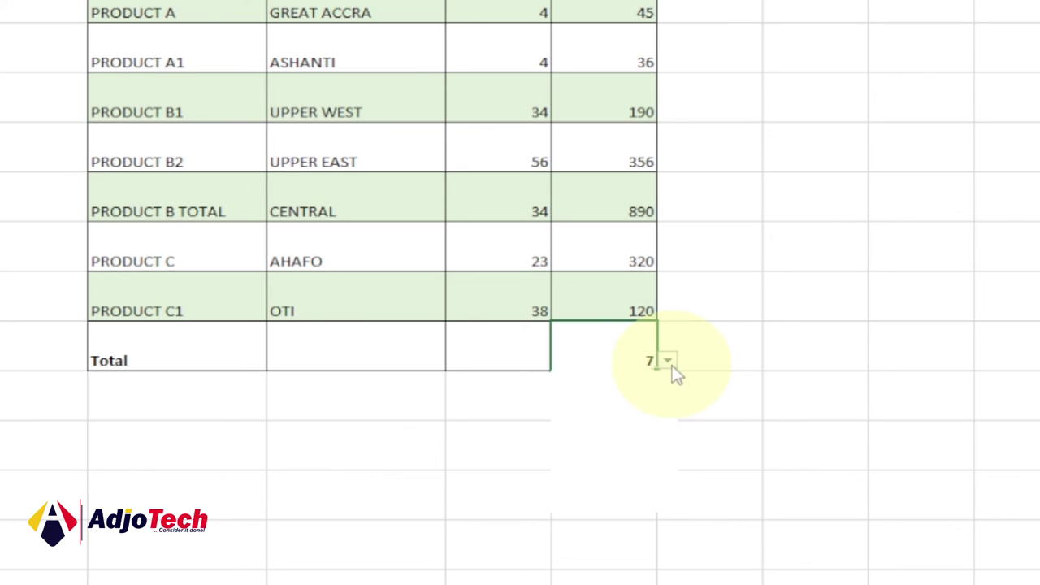
left_click(671, 365)
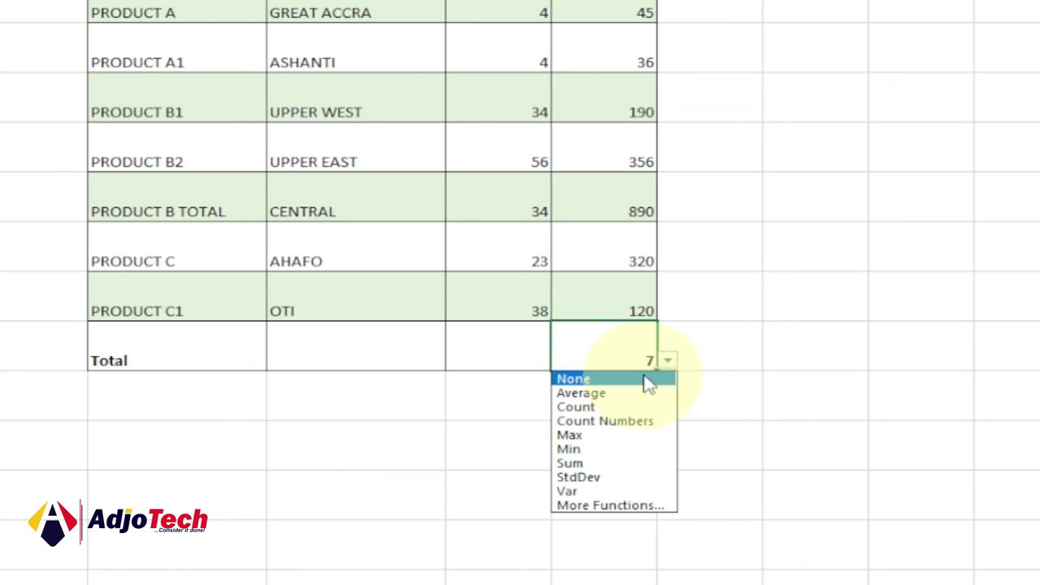